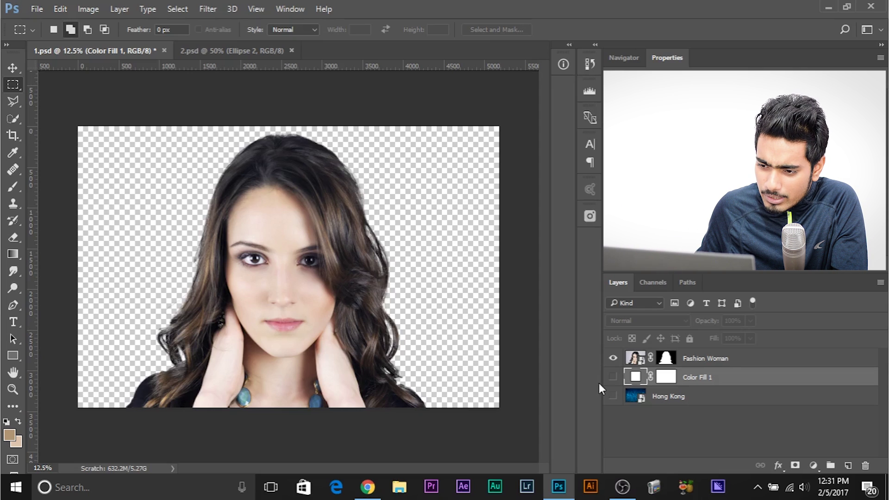
- Show the blue Hong Kong background behind the woman and zoom to 50% on her hairline
left_click(613, 376)
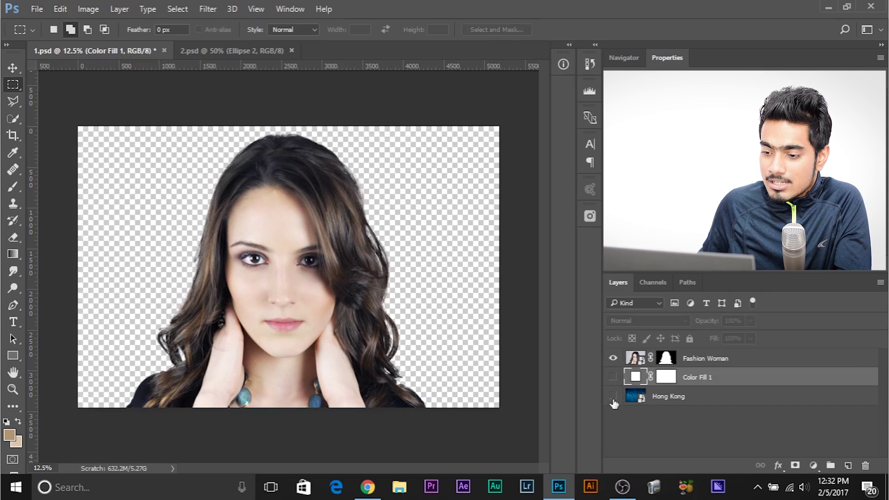
left_click(612, 397)
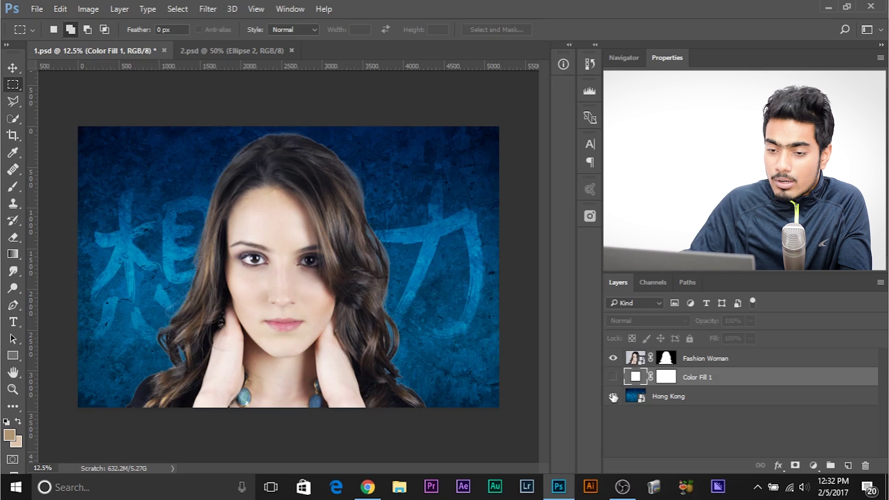
key("ctrl+plus")
key("ctrl+plus")
key("ctrl+plus")
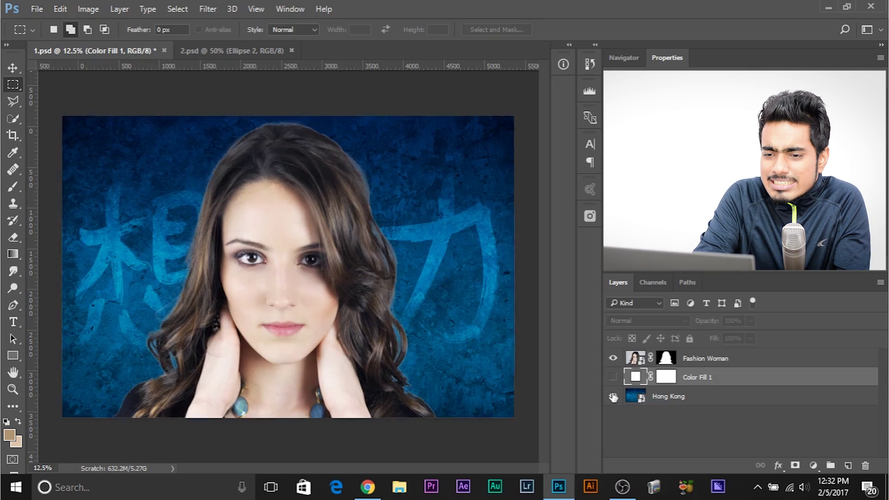
key("ctrl+plus")
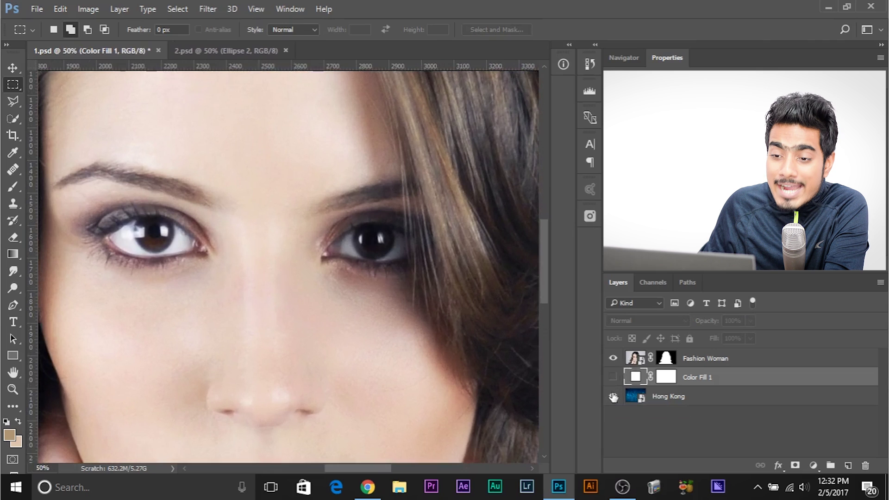
left_click_drag(58, 153, 244, 429)
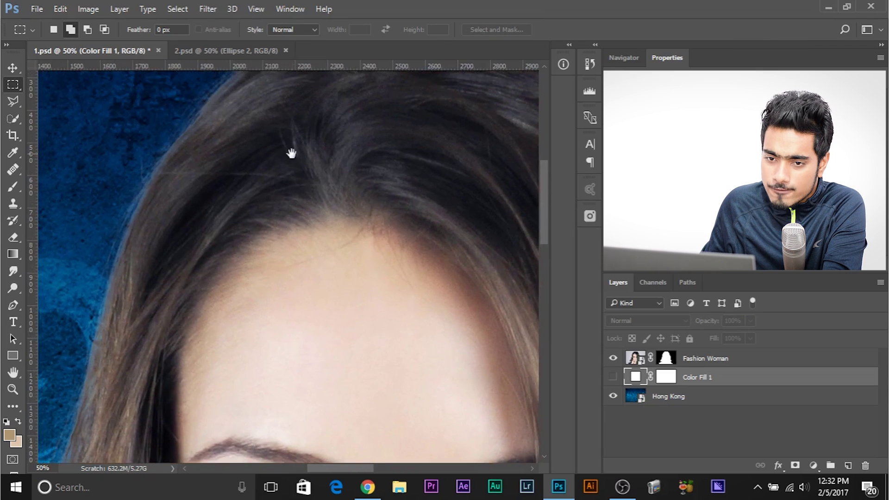
left_click_drag(291, 151, 225, 326)
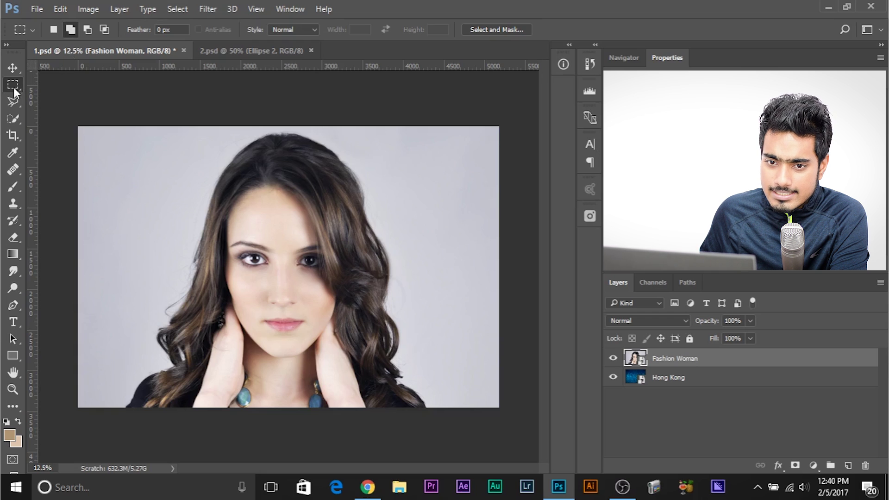
- Enter Select and Mask to refine the Fashion Woman selection
left_click(489, 28)
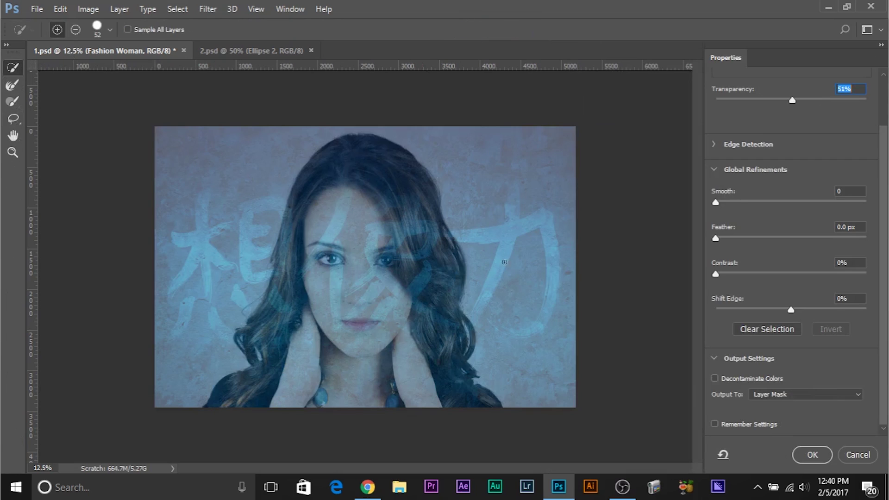
- Switch the preview to Onion Skin and paint the woman's hand into the selection with an enlarged brush
scroll(765, 149, "up", 2)
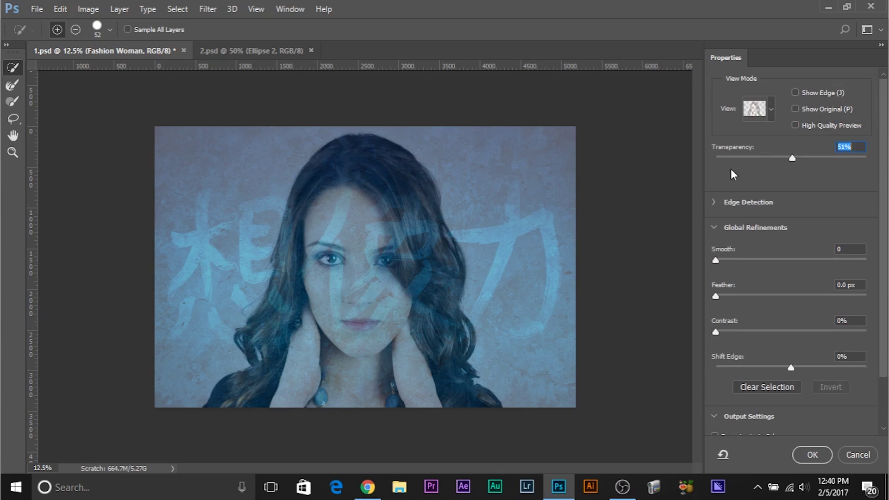
left_click(769, 104)
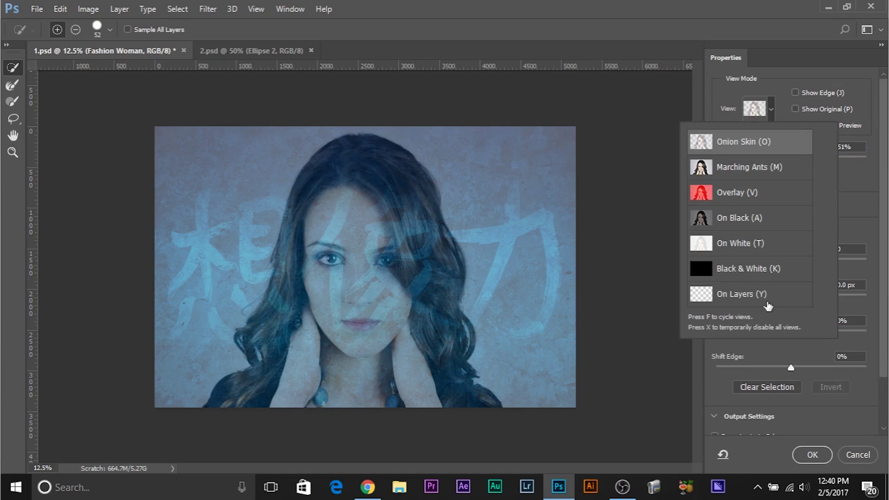
left_click(764, 112)
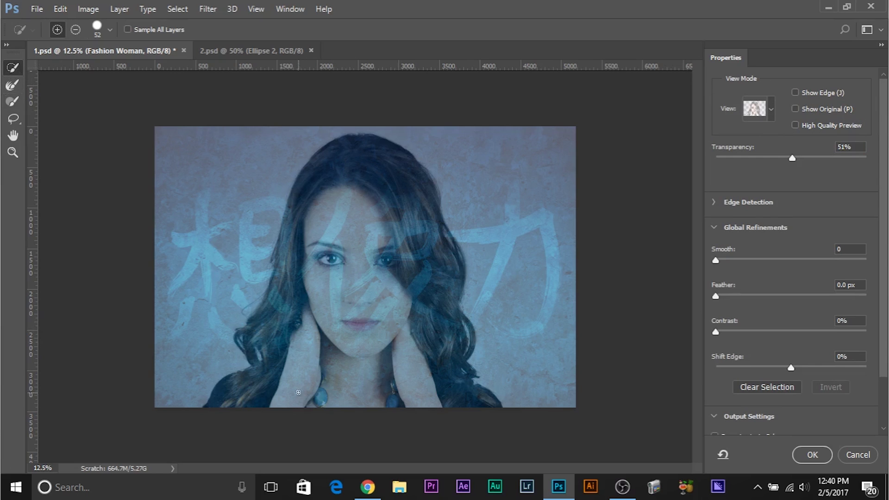
mouse_move(268, 396)
left_mouse_down()
mouse_move(291, 389)
mouse_move(300, 373)
mouse_move(292, 313)
mouse_move(326, 197)
mouse_move(340, 181)
mouse_move(360, 180)
mouse_move(406, 247)
mouse_move(419, 288)
mouse_move(444, 432)
mouse_move(360, 331)
mouse_move(329, 414)
mouse_move(331, 363)
mouse_move(303, 405)
mouse_move(338, 362)
mouse_move(371, 348)
mouse_move(470, 415)
left_mouse_up()
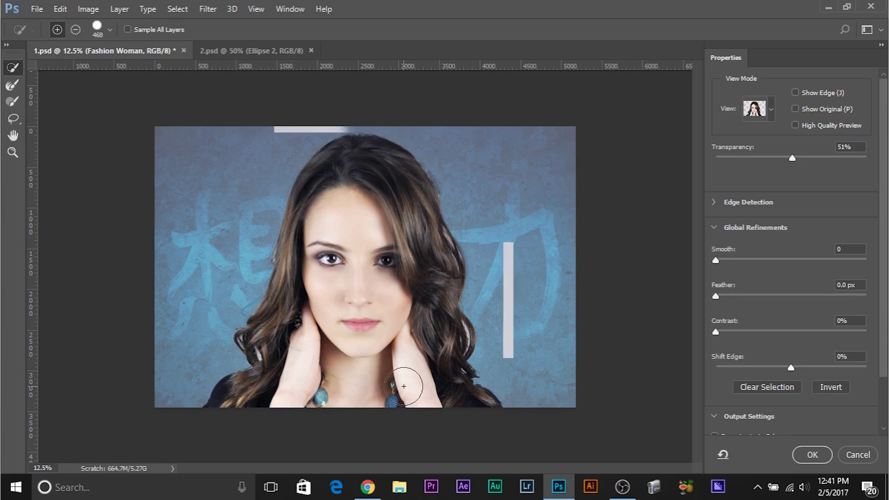
- Zoom to 25% and pan over her face, hair and necklace to check the selection
key("ctrl+plus")
key("ctrl+plus")
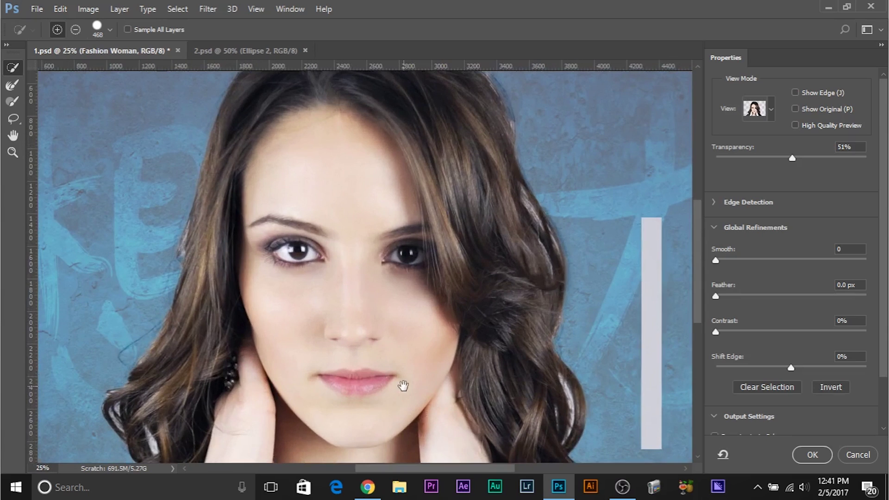
mouse_move(351, 354)
left_mouse_down()
mouse_move(367, 224)
mouse_move(381, 199)
left_mouse_up()
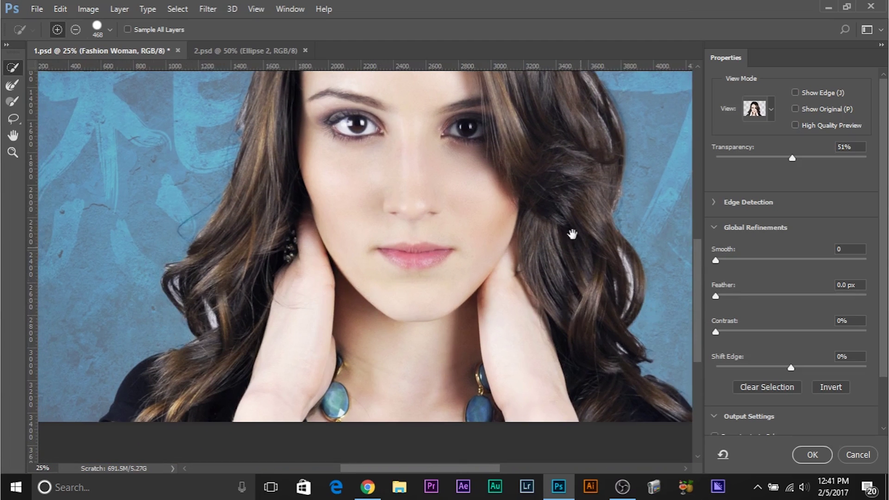
mouse_move(562, 209)
left_mouse_down()
mouse_move(527, 333)
mouse_move(540, 357)
mouse_move(517, 341)
left_mouse_up()
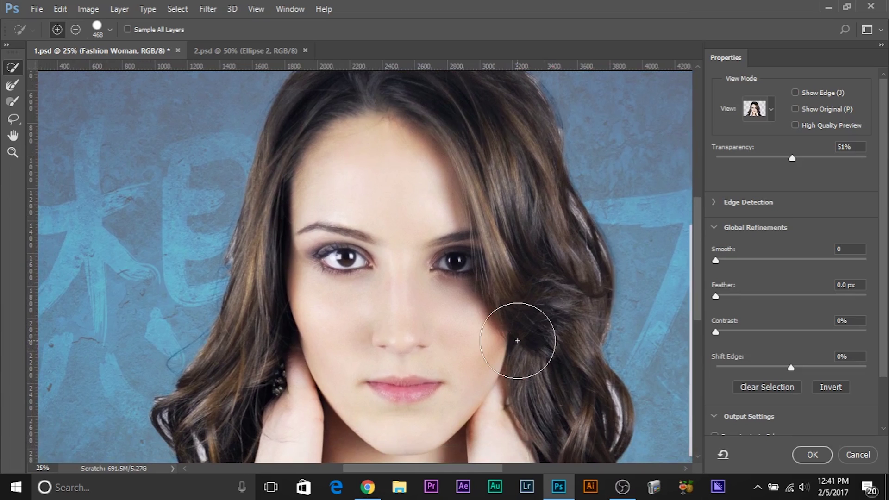
- With the Refine Edge Brush at 50% zoom, clean the white fringe from the hair curl beside her hand
left_click(13, 85)
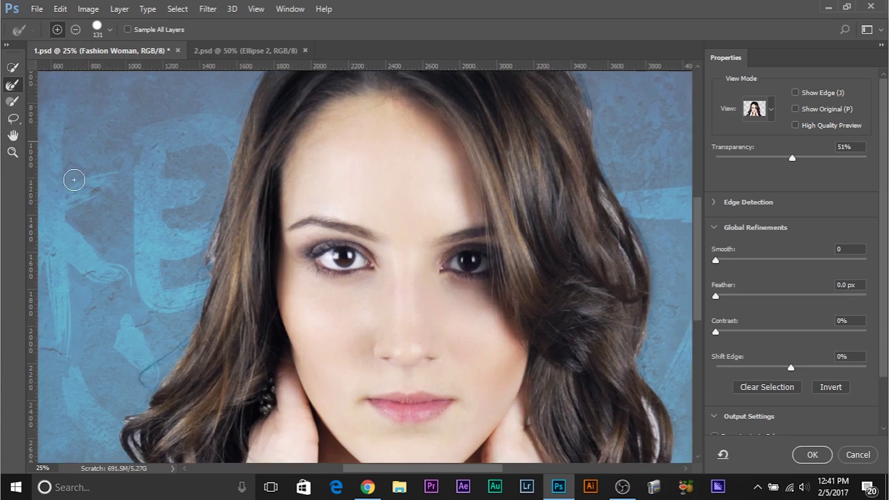
key("ctrl+plus")
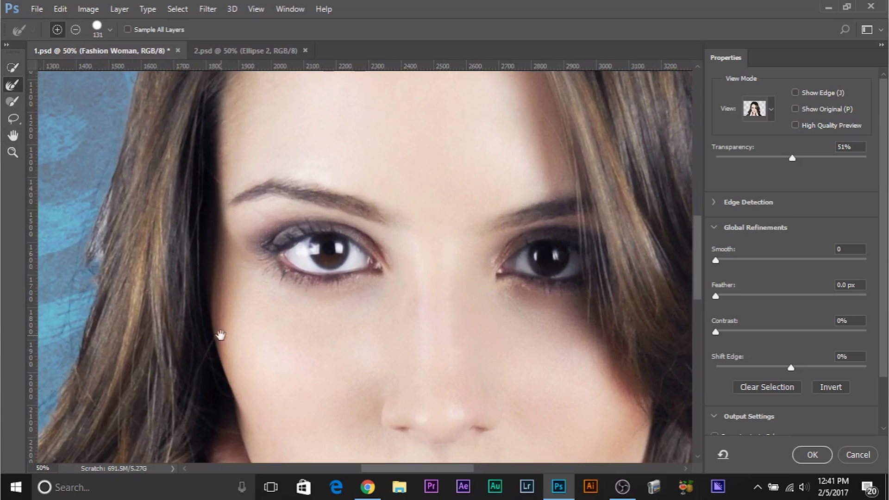
left_click_drag(220, 335, 447, 129)
scroll(347, 304, "down", 3)
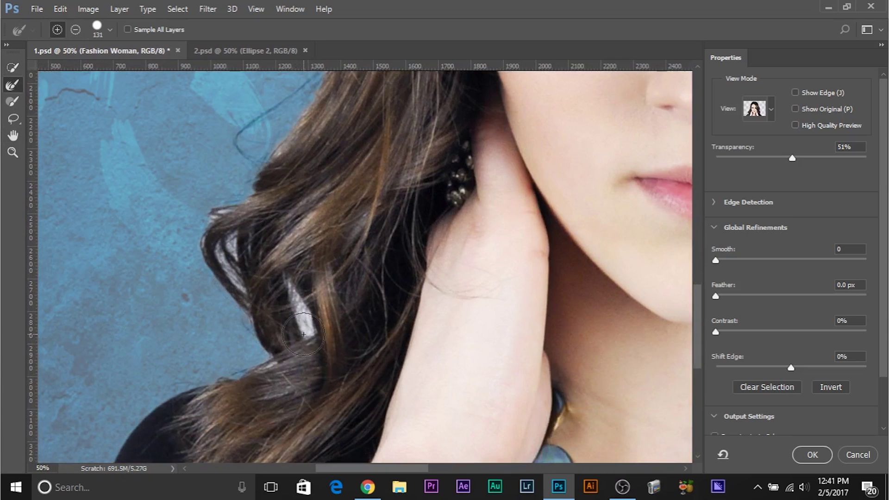
mouse_move(304, 334)
left_mouse_down()
mouse_move(278, 292)
mouse_move(289, 298)
left_mouse_up()
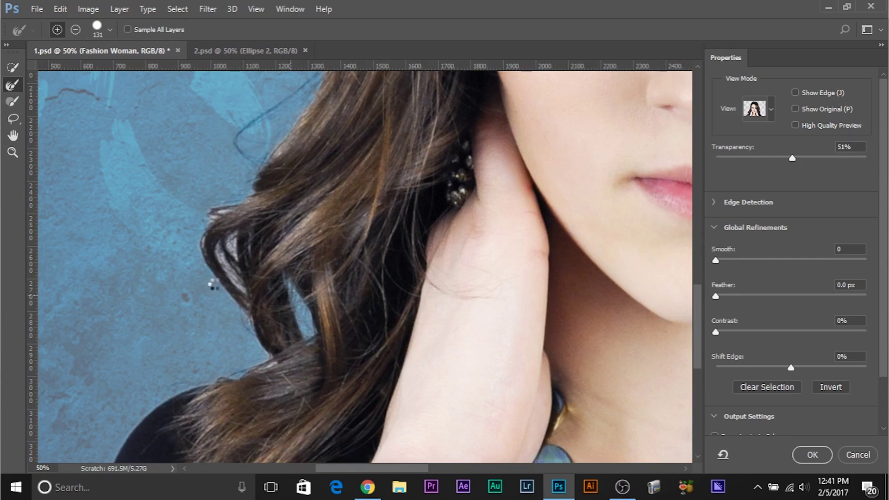
mouse_move(236, 287)
left_mouse_down()
mouse_move(230, 247)
mouse_move(248, 224)
mouse_move(225, 246)
mouse_move(224, 218)
left_mouse_up()
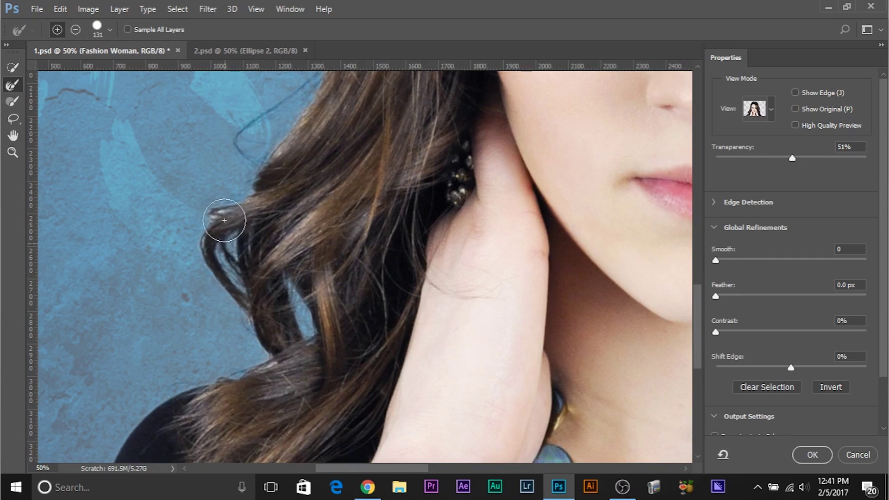
left_click_drag(238, 295, 260, 327)
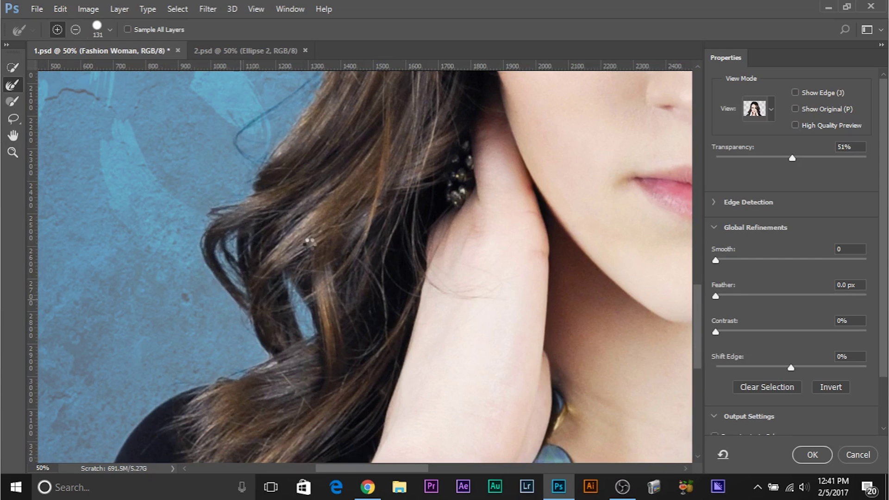
- Set the brush to 123 px with softer hardness and refine the hair edge beside her face
mouse_move(336, 179)
left_mouse_down()
mouse_move(321, 318)
mouse_move(332, 303)
left_mouse_up()
right_click(318, 298)
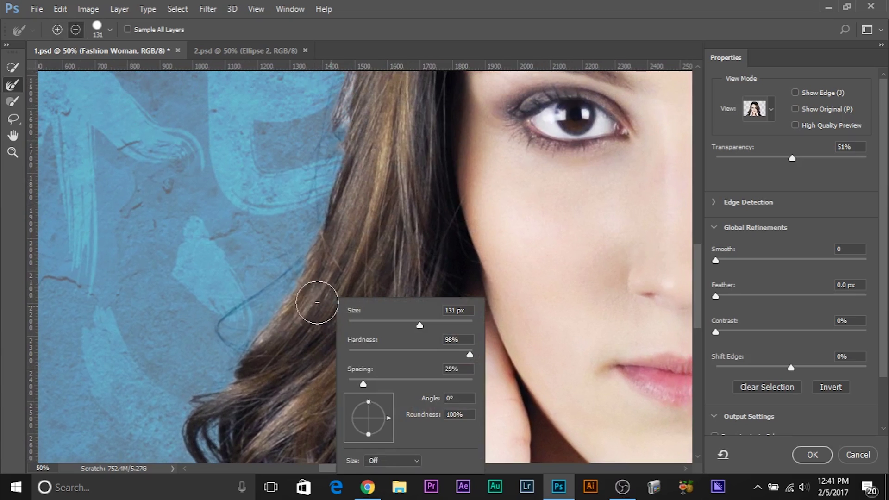
key("Escape")
left_click_drag(300, 254, 318, 235)
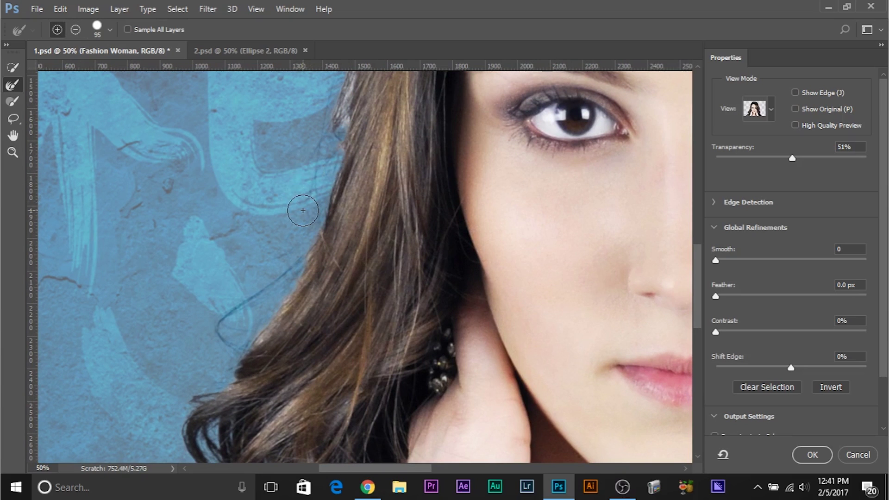
key("alt")
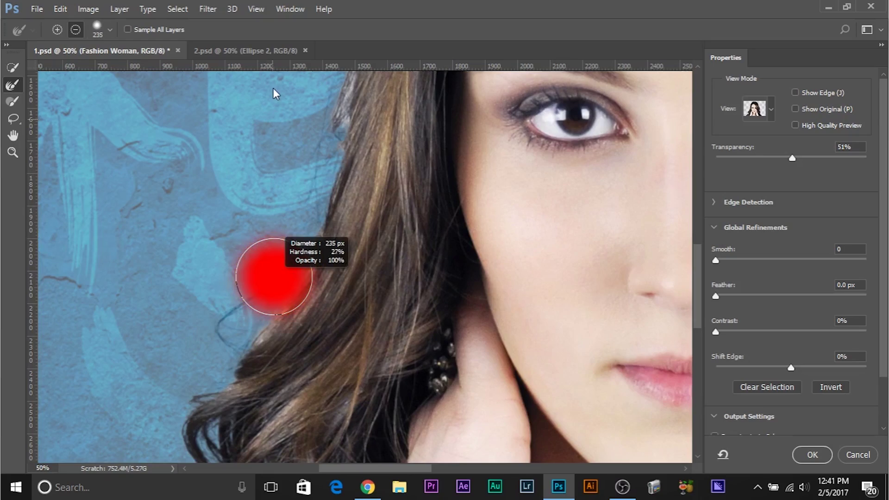
mouse_move(273, 92)
left_mouse_down()
mouse_move(279, 309)
mouse_move(272, 268)
mouse_move(276, 287)
mouse_move(258, 288)
left_mouse_up()
left_click_drag(356, 156, 336, 259)
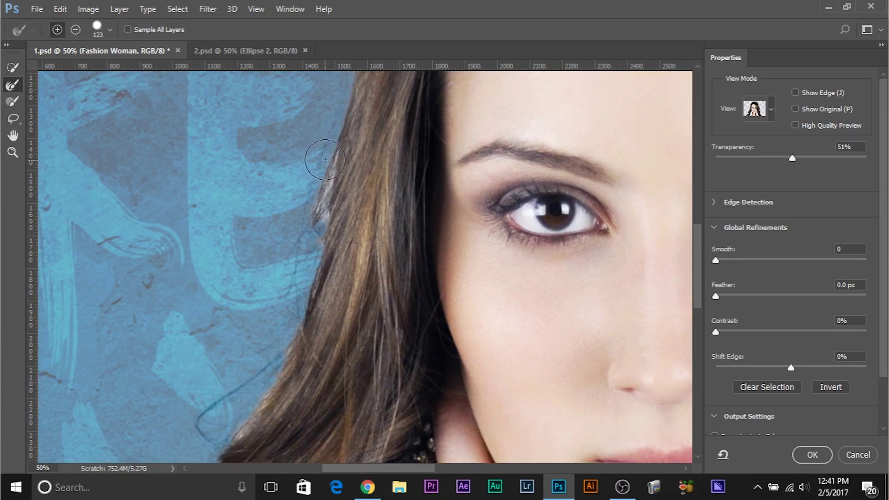
mouse_move(325, 160)
left_mouse_down()
mouse_move(285, 311)
mouse_move(278, 328)
mouse_move(297, 260)
mouse_move(257, 355)
left_mouse_up()
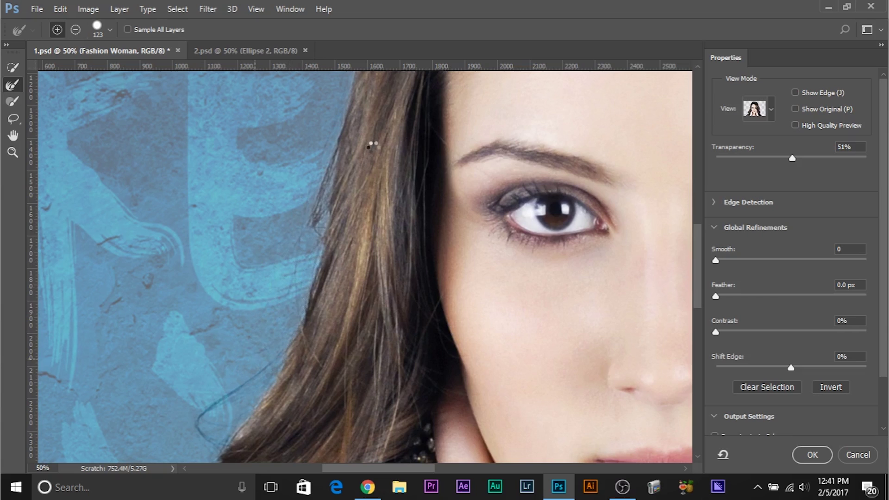
- Move up to the top of her head and shrink the brush to 43 px for fine strands
left_click_drag(391, 124, 228, 472)
left_click_drag(300, 109, 351, 184)
left_click_drag(423, 147, 403, 146)
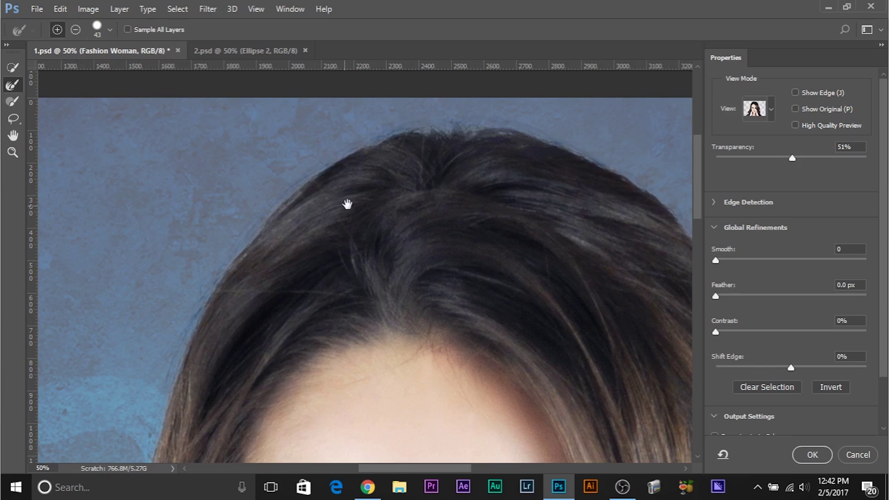
- Refine the hair edge from the top of her head down the right side to her neck
mouse_move(347, 205)
left_mouse_down()
mouse_move(397, 123)
mouse_move(203, 155)
mouse_move(559, 205)
mouse_move(486, 208)
mouse_move(493, 214)
left_mouse_up()
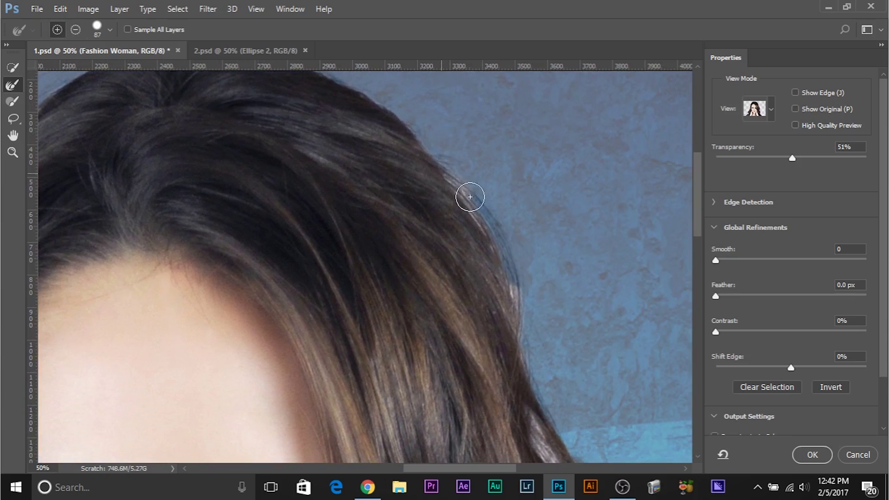
mouse_move(470, 197)
left_mouse_down()
mouse_move(500, 281)
mouse_move(499, 338)
left_mouse_up()
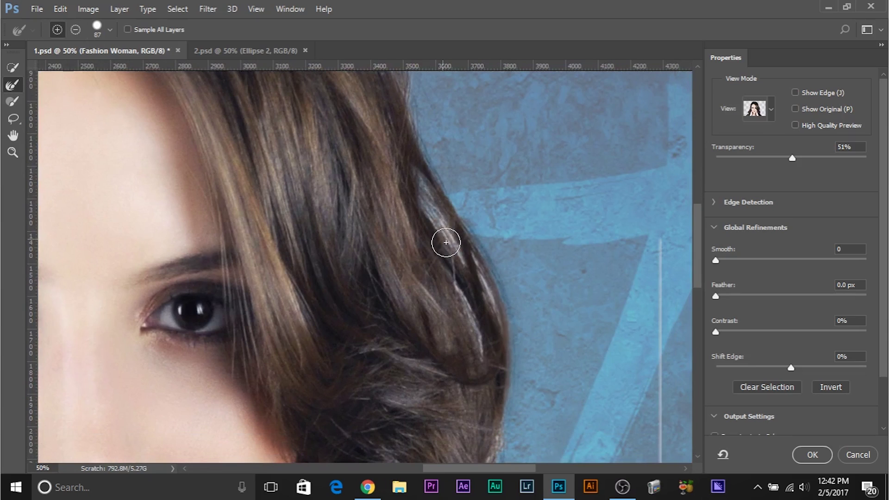
left_click_drag(445, 242, 475, 350)
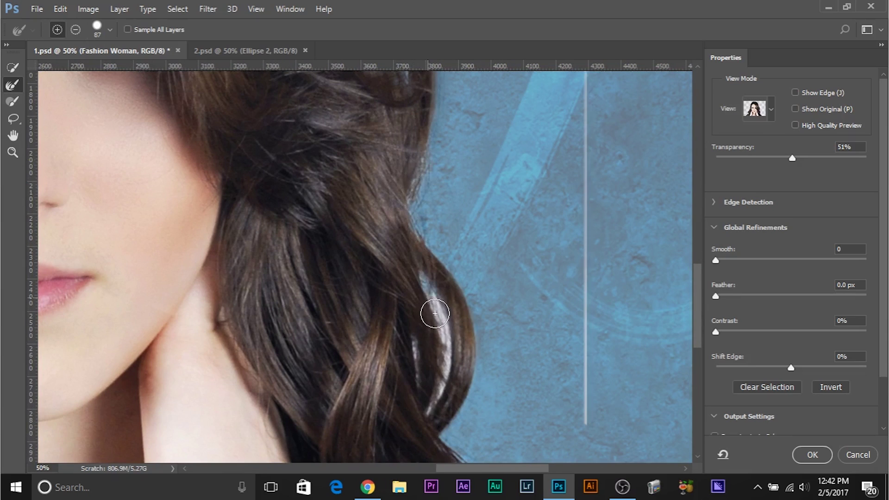
mouse_move(437, 312)
left_mouse_down()
mouse_move(444, 284)
mouse_move(441, 370)
mouse_move(424, 294)
left_mouse_up()
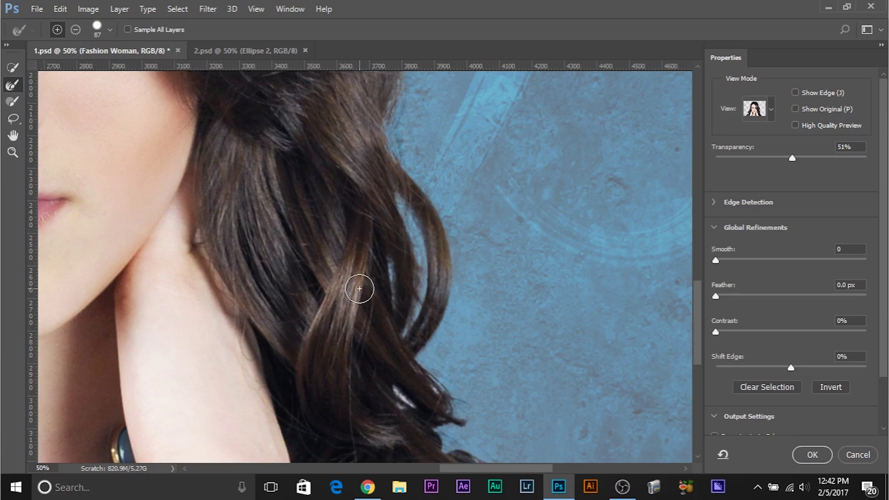
- Pan to the curls above her shoulder, refine them, and zoom out to see the whole face
key("space")
left_click_drag(347, 130, 482, 311)
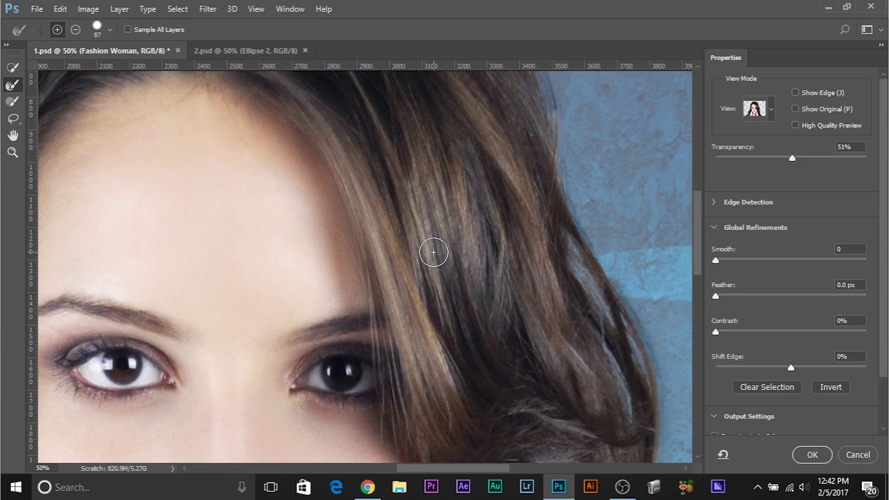
mouse_move(605, 347)
left_mouse_down()
mouse_move(486, 208)
mouse_move(440, 349)
mouse_move(490, 311)
mouse_move(578, 431)
left_mouse_up()
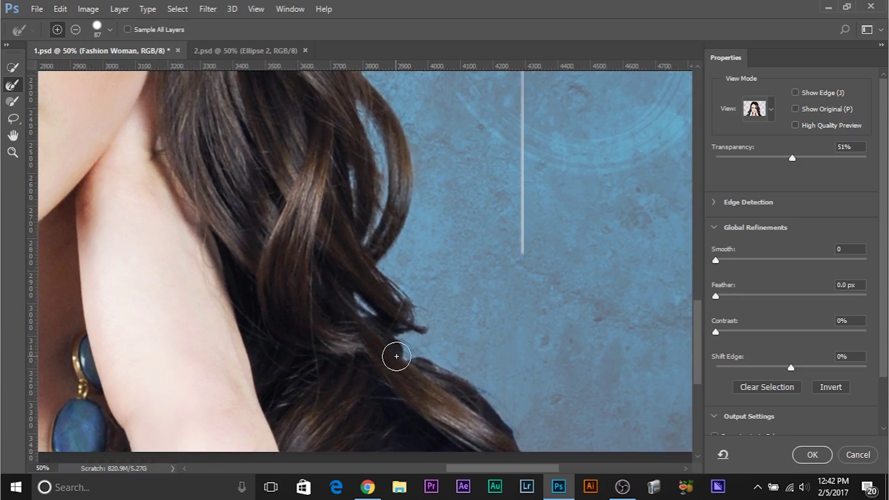
left_click_drag(433, 371, 499, 460)
key("ctrl+minus")
key("ctrl+minus")
key("ctrl+minus")
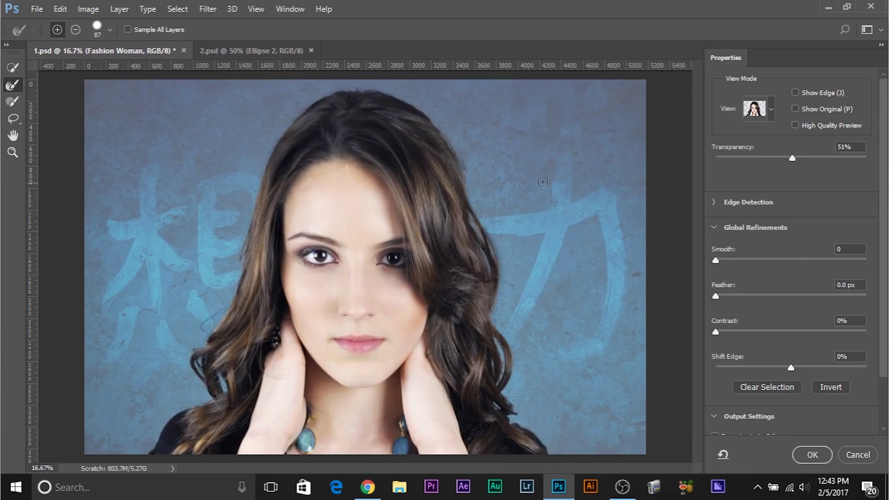
- Set the preview Transparency to 100% so the blue backdrop appears fully opaque
left_click_drag(804, 157, 866, 158)
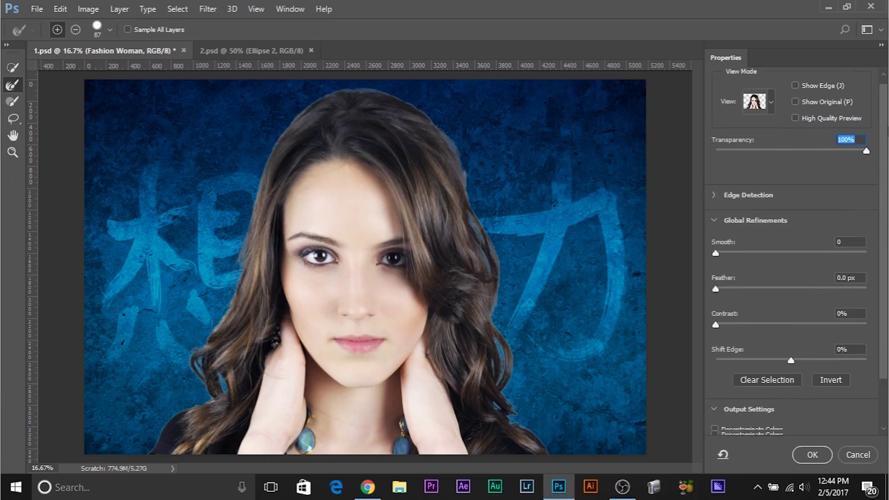
scroll(884, 211, "down", 2)
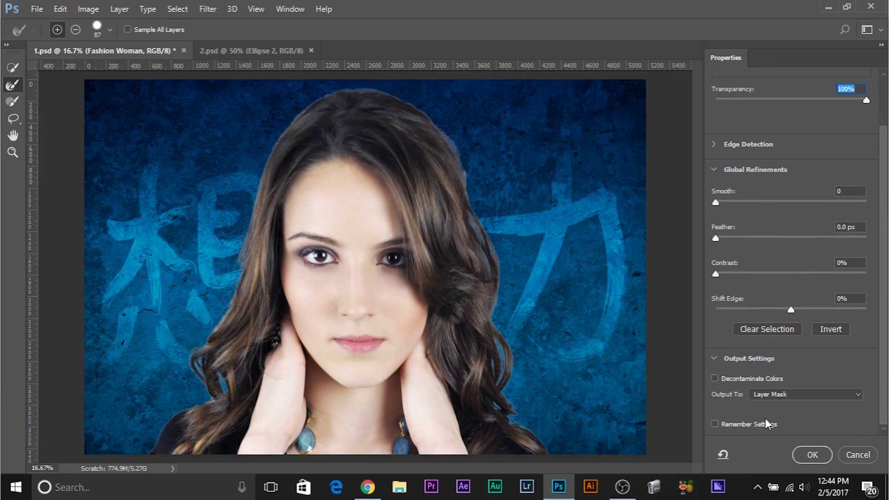
- Enable Decontaminate Colors, output to New Layer with Layer Mask, and apply the selection
left_click(713, 379)
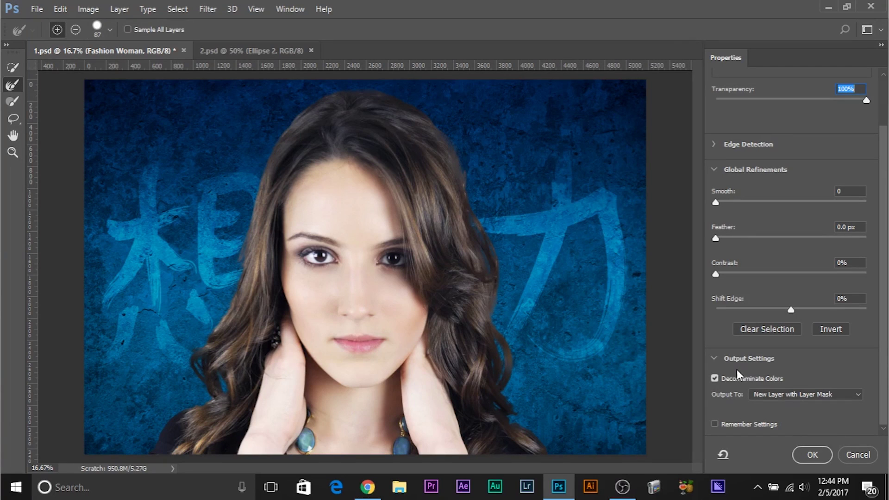
left_click(788, 394)
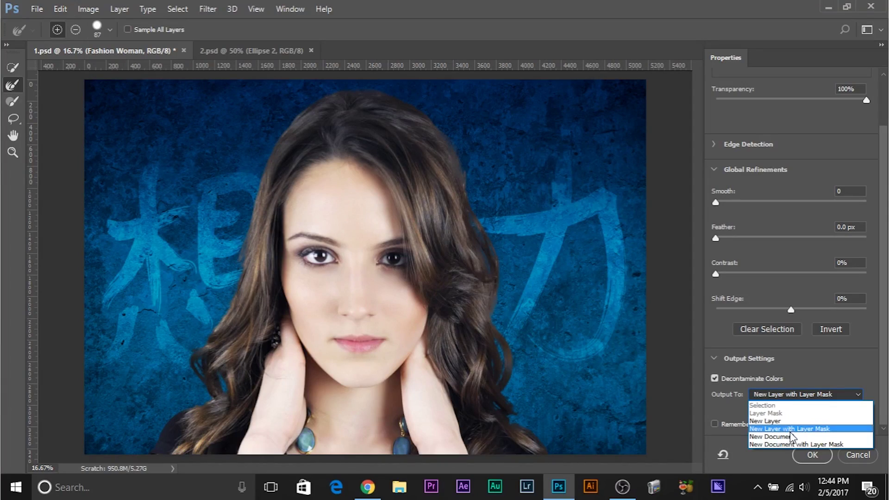
left_click(791, 429)
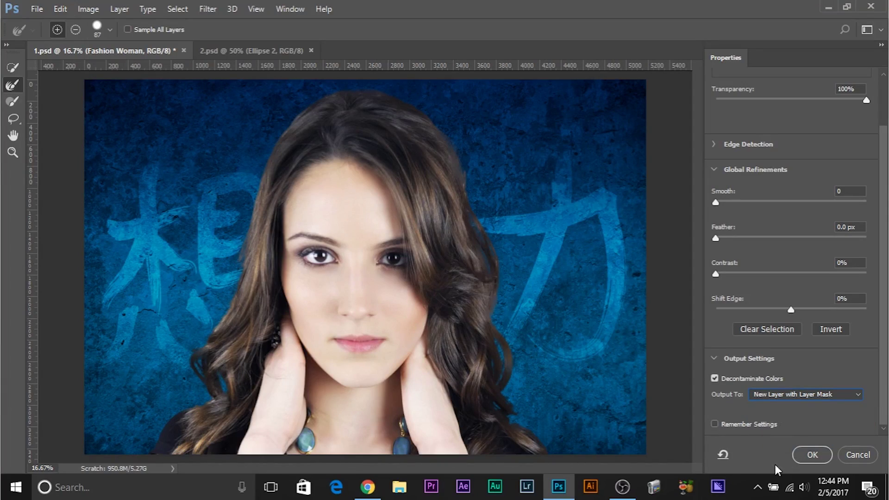
left_click(811, 458)
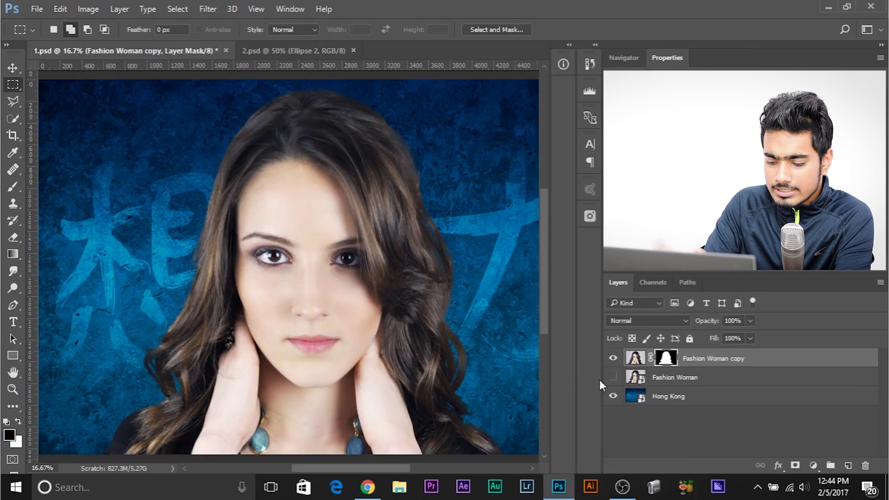
- Inspect her right-side hair edge at 100% against the blue background, then select the Hong Kong layer
key("ctrl+minus")
key("ctrl+plus")
key("ctrl+plus")
key("ctrl+plus")
key("ctrl+plus")
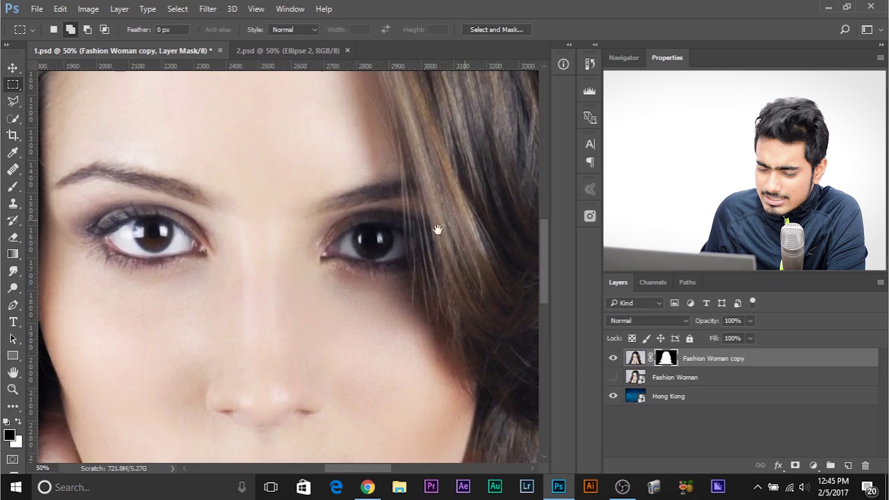
left_click_drag(436, 230, 155, 274)
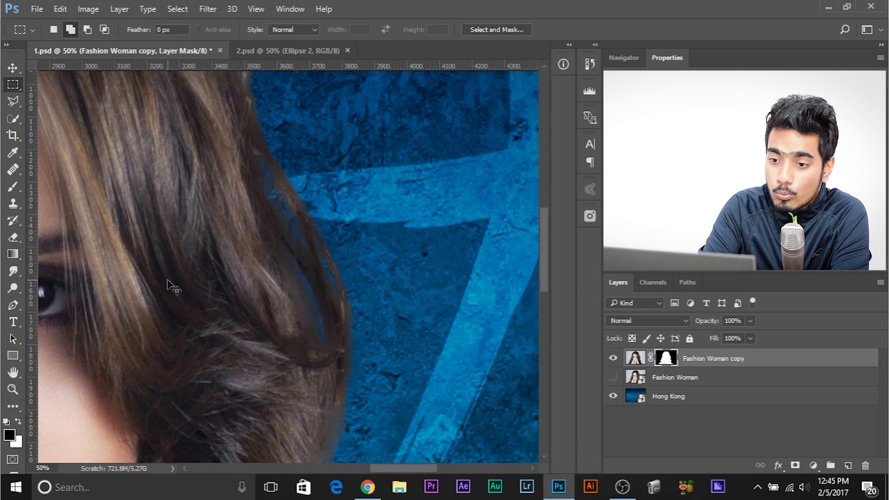
key("ctrl+plus")
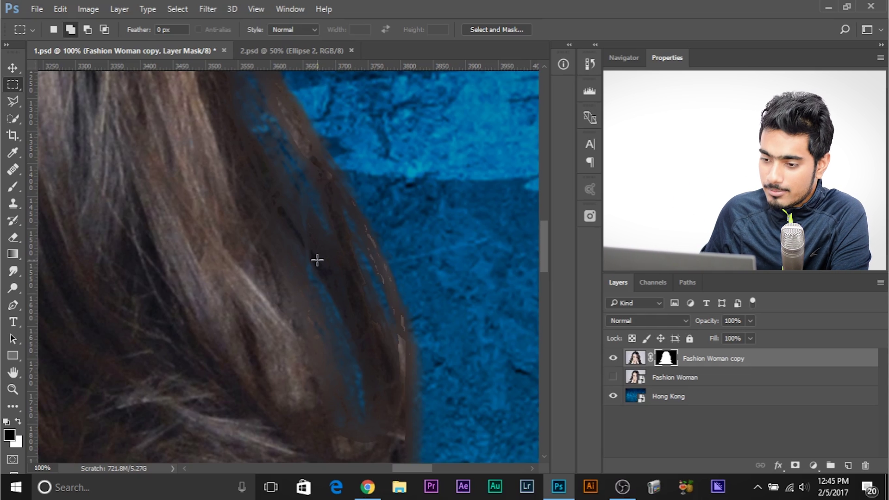
left_click(712, 396)
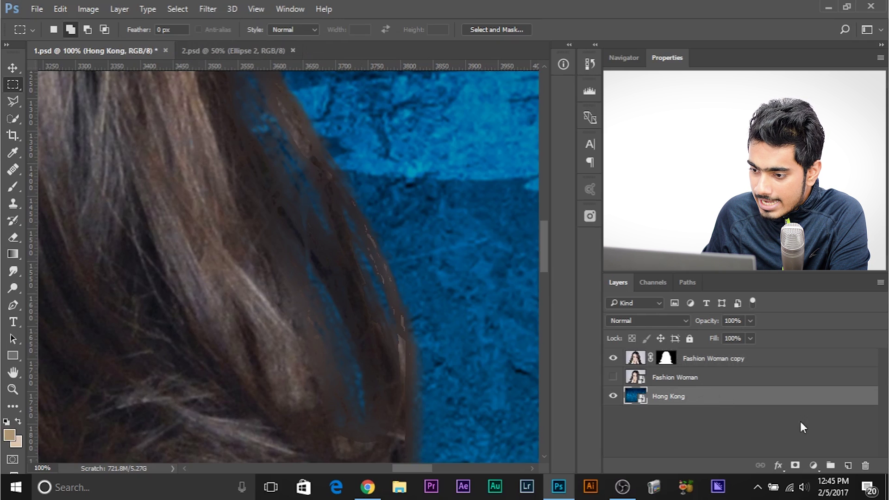
- Add a Brightness/Contrast adjustment with Brightness 93 above Hong Kong and fit the image in the window
left_click(813, 465)
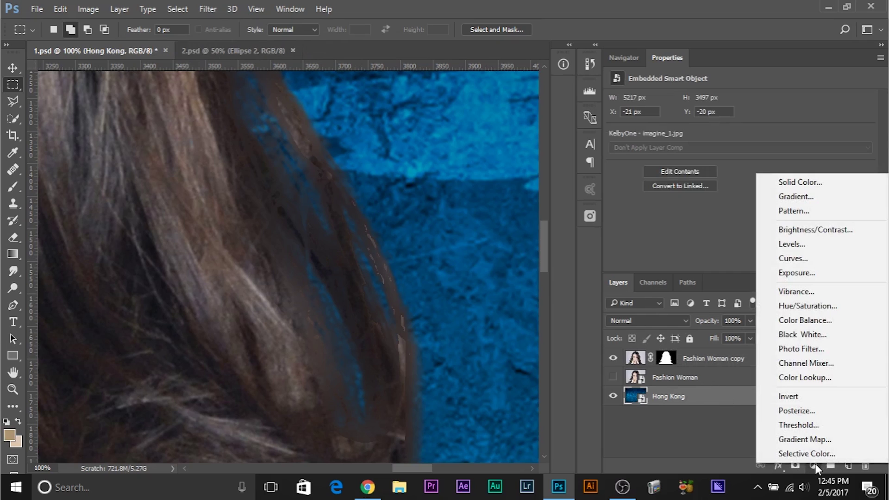
left_click(778, 231)
left_click_drag(740, 132, 823, 140)
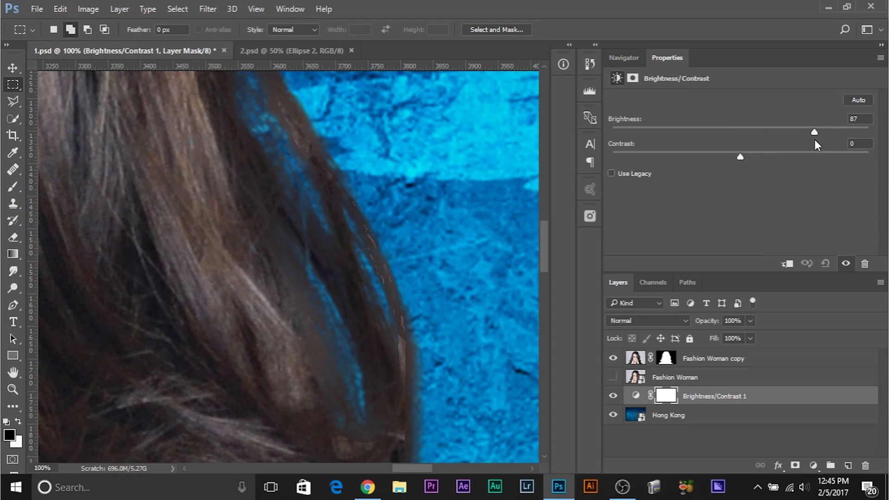
left_click_drag(821, 137, 817, 137)
key("ctrl+minus")
key("ctrl+minus")
key("ctrl+minus")
key("ctrl+minus")
key("ctrl+minus")
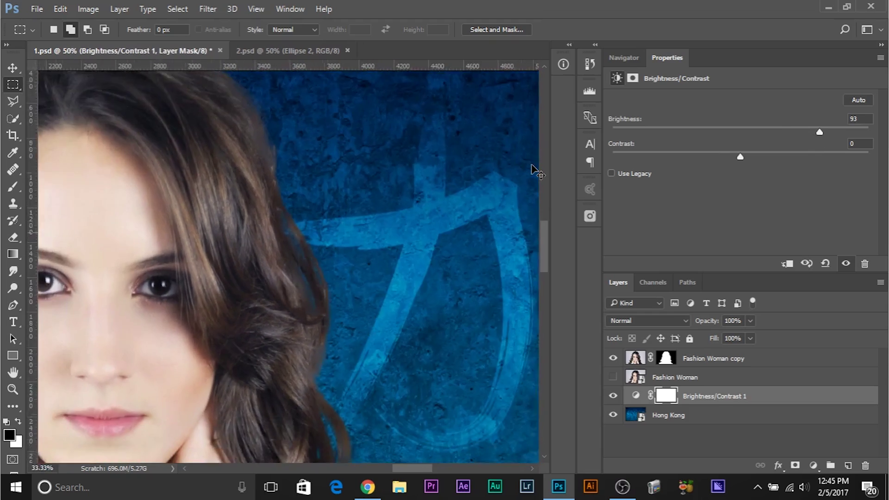
key("ctrl+minus")
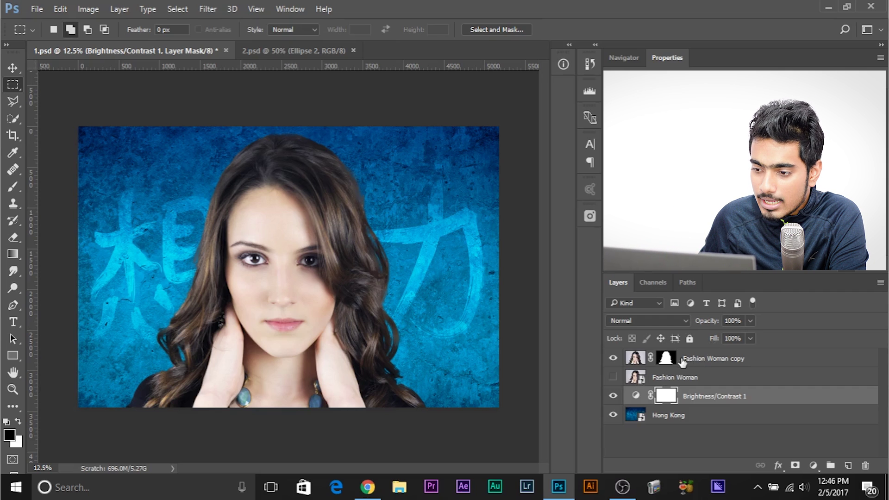
- Disable and re-enable the woman's layer mask to compare, then switch to 2.psd
left_click(668, 361, "shift")
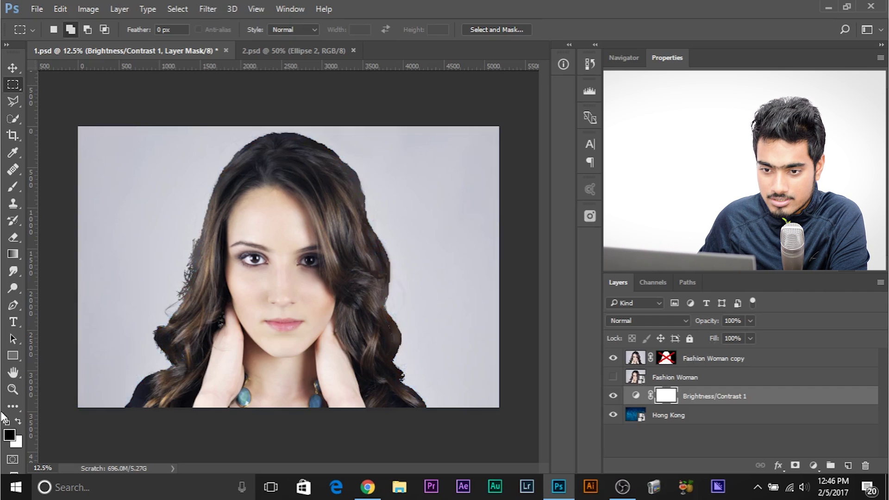
key("ctrl+plus")
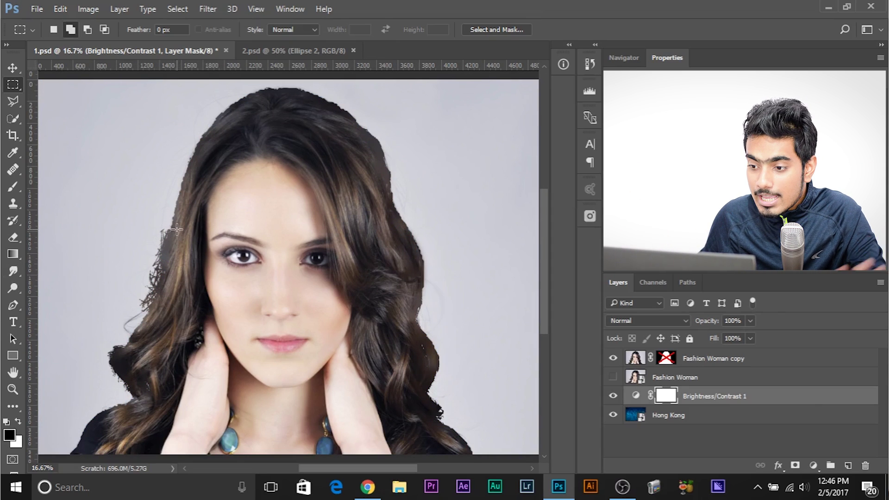
left_click(676, 360, "shift")
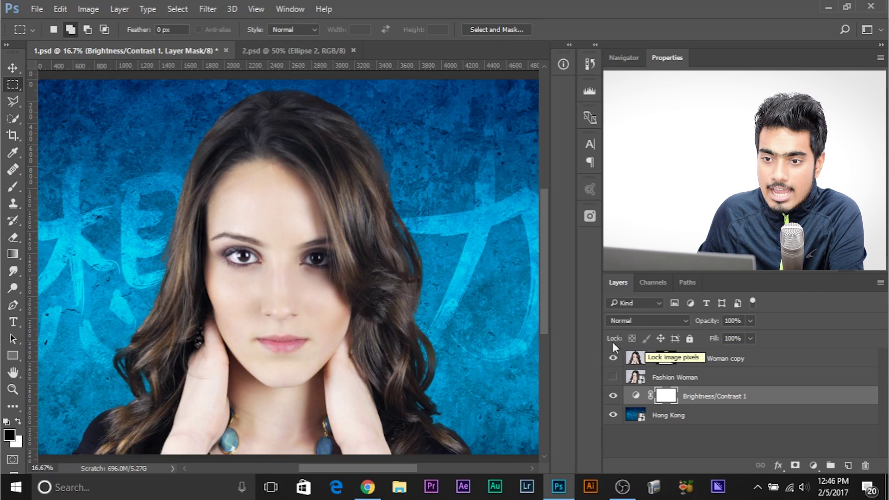
left_click(271, 49)
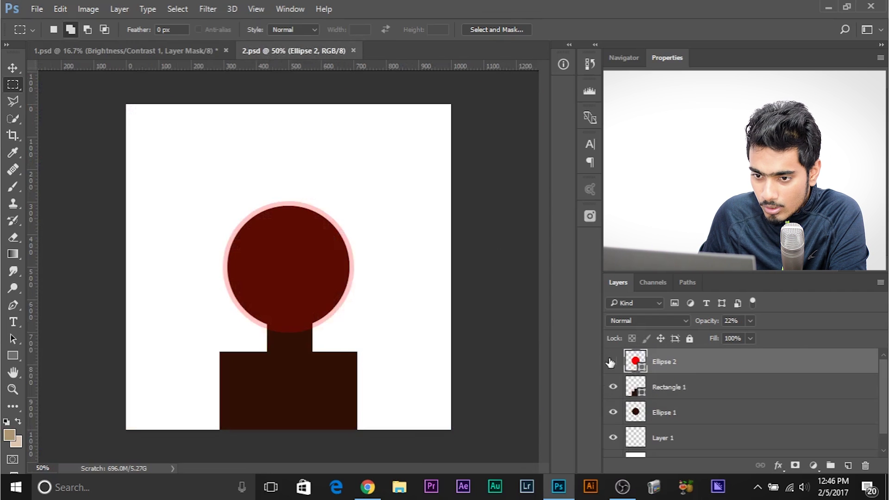
left_click(611, 361)
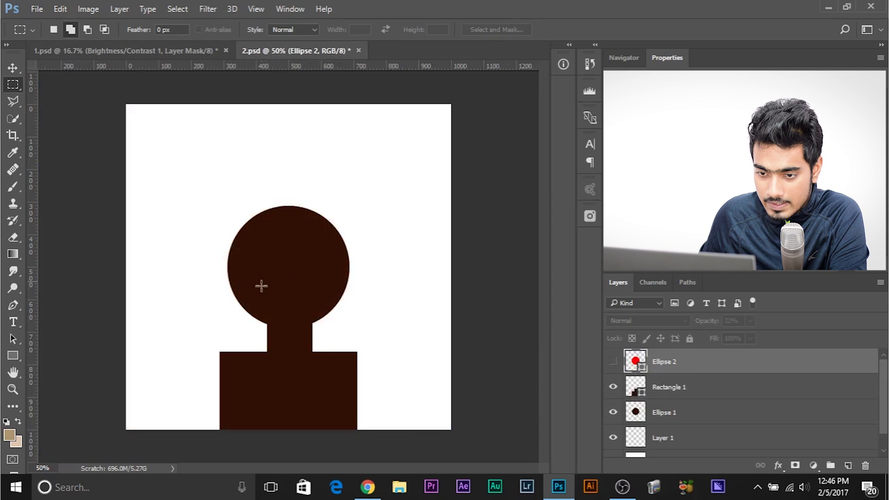
left_click(612, 362)
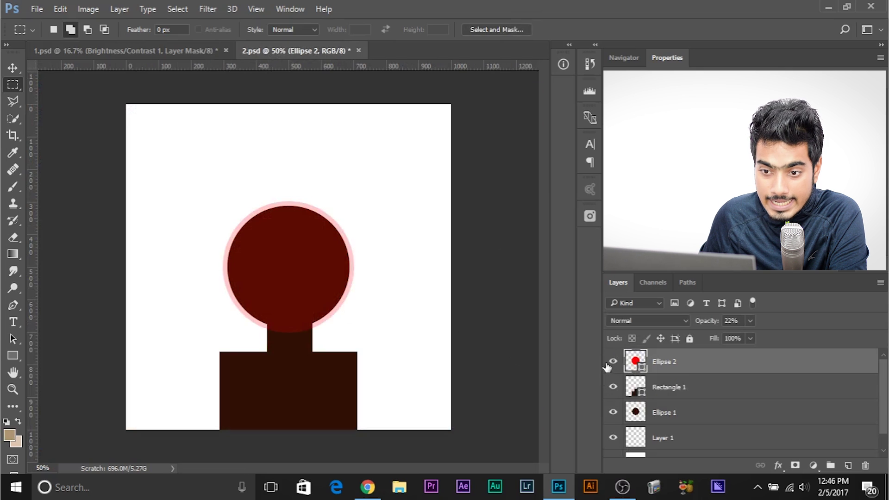
key("ctrl+plus")
key("ctrl+plus")
key("ctrl+plus")
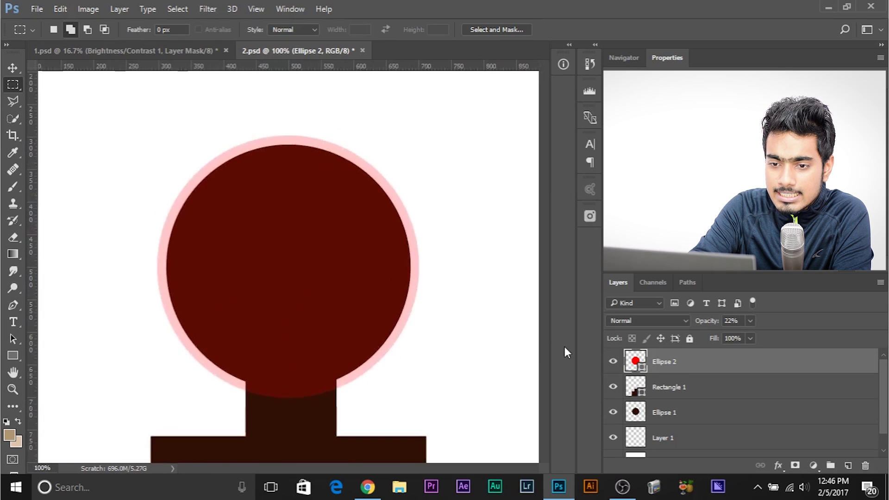
key("ctrl+minus")
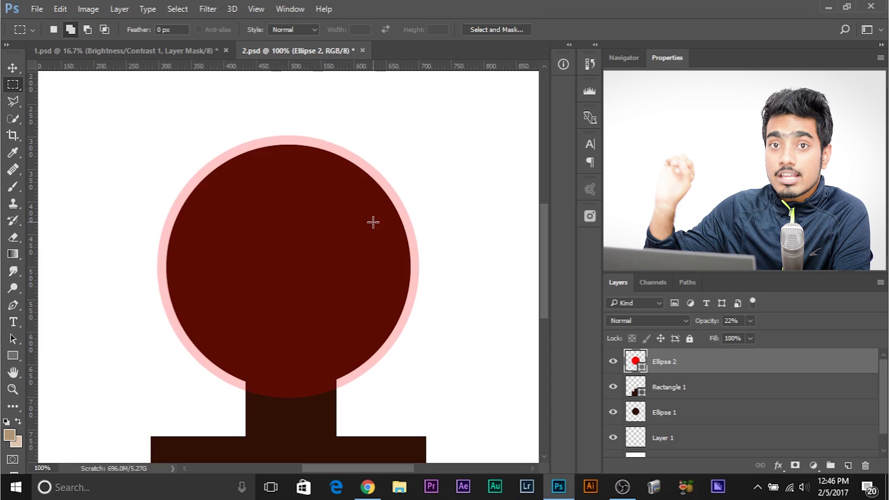
left_click(661, 417)
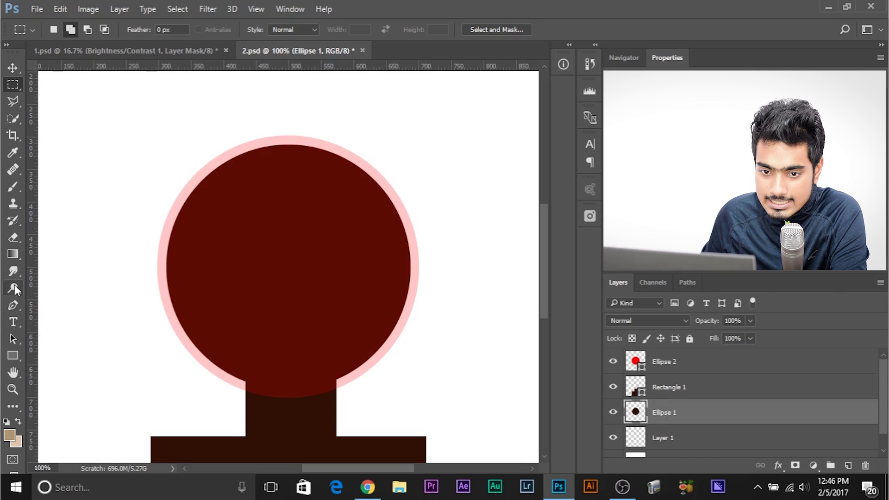
- Smudge the dark ellipse's edges outward past the red circle's rim, then return to 1.psd
left_click(13, 271)
mouse_move(129, 301)
left_mouse_down()
mouse_move(212, 208)
mouse_move(198, 212)
mouse_move(184, 154)
mouse_move(256, 193)
mouse_move(283, 159)
mouse_move(247, 204)
mouse_move(343, 153)
left_mouse_up()
left_click(612, 361)
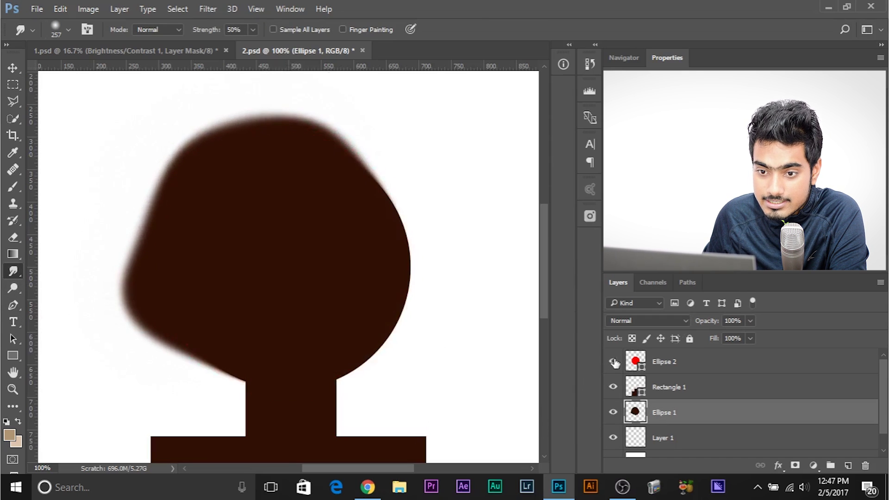
left_click(613, 361)
mouse_move(454, 267)
left_mouse_down()
mouse_move(318, 181)
mouse_move(383, 174)
mouse_move(385, 236)
mouse_move(385, 224)
mouse_move(441, 249)
mouse_move(408, 276)
mouse_move(406, 348)
mouse_move(377, 312)
mouse_move(396, 389)
mouse_move(354, 334)
mouse_move(354, 360)
mouse_move(361, 327)
left_mouse_up()
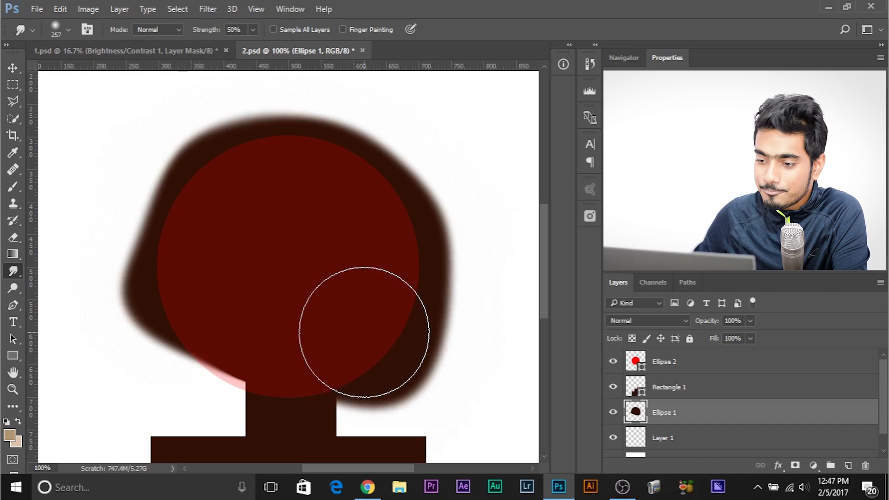
left_click(95, 54)
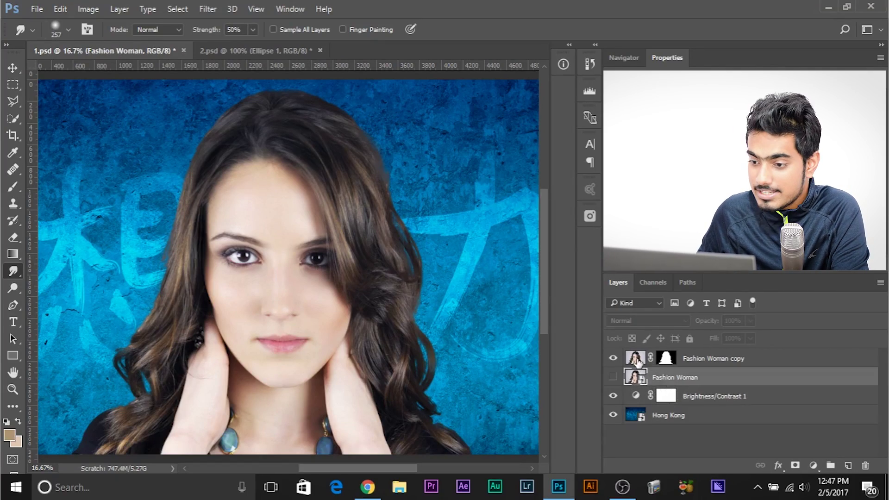
left_click(636, 361)
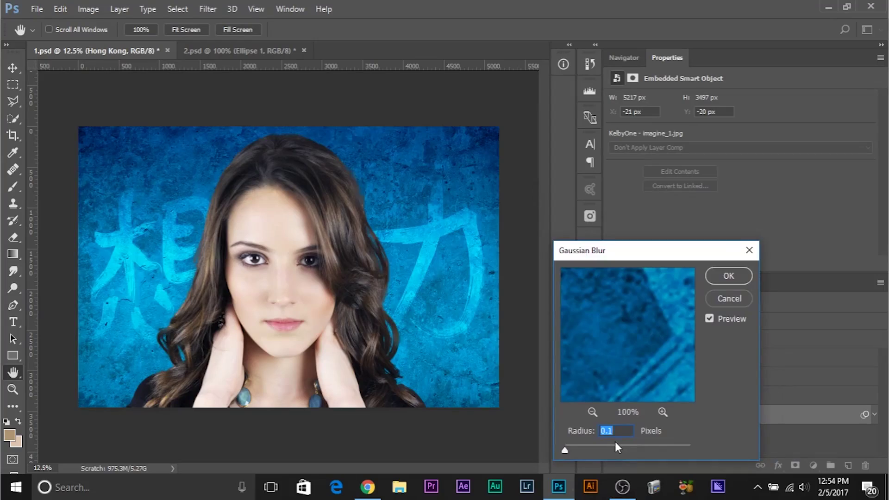
- Raise the Hong Kong layer's Gaussian Blur radius to about 45.6 pixels, then toggle it to compare
left_click(614, 443)
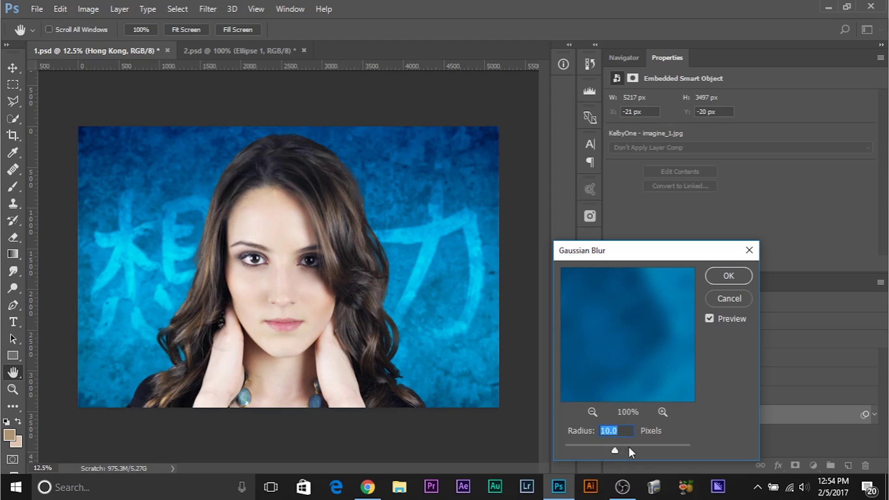
left_click(629, 446)
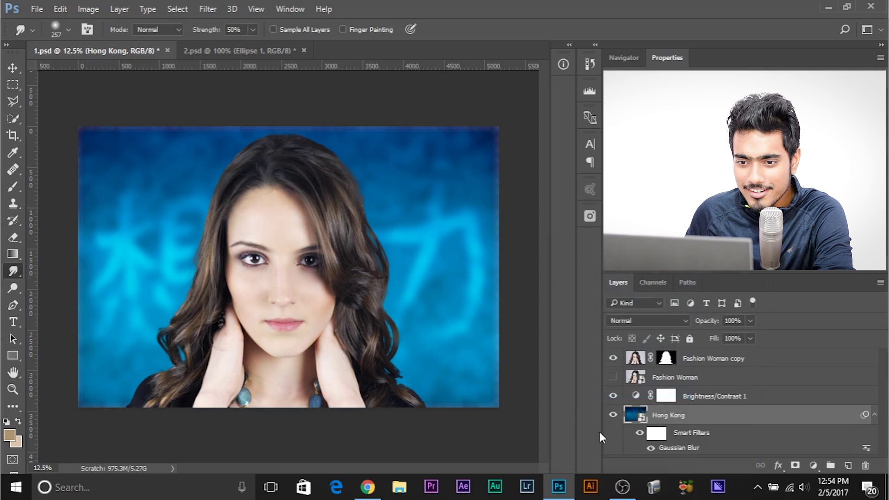
left_click(639, 433)
left_click(639, 433)
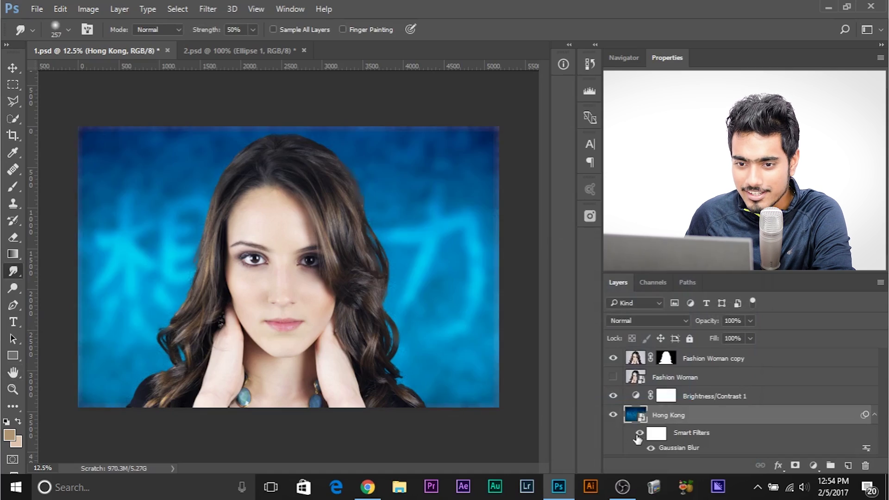